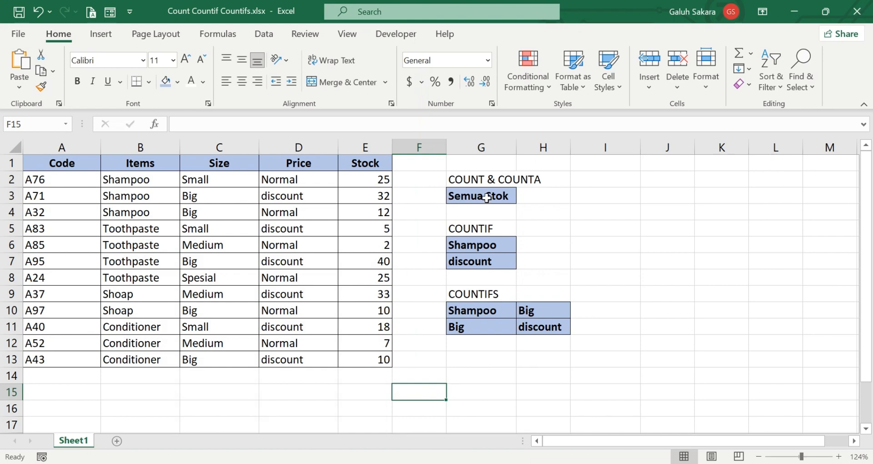
Replace the label in cell G3 with "All Stock".
double_click(485, 196)
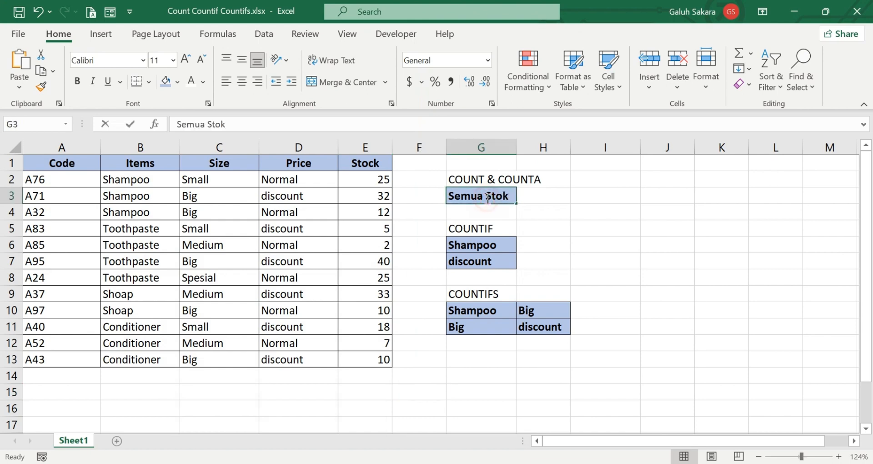
triple_click(513, 193)
text(A)
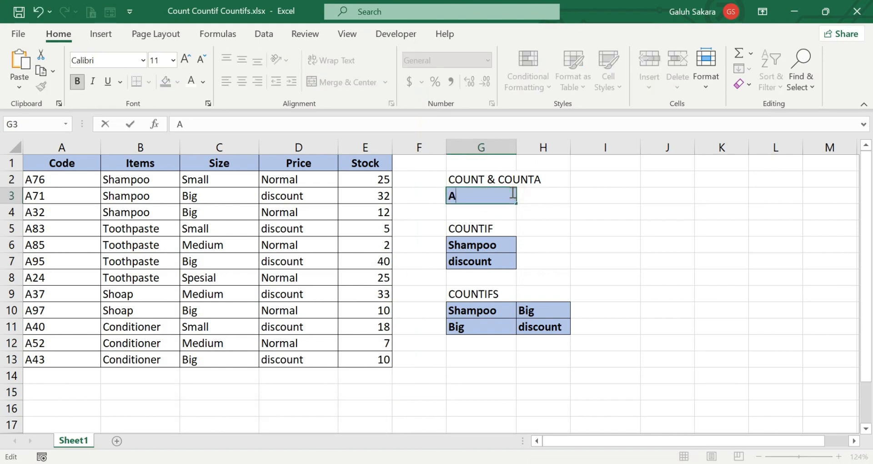
text(ll Stock)
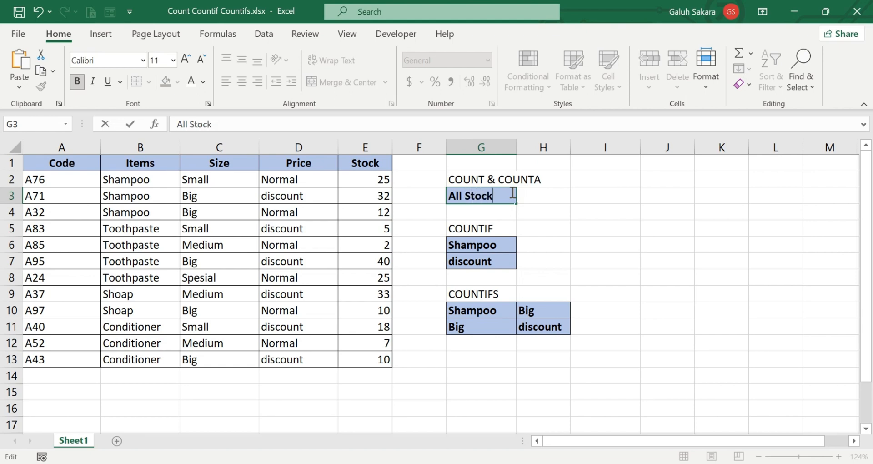
key(Return)
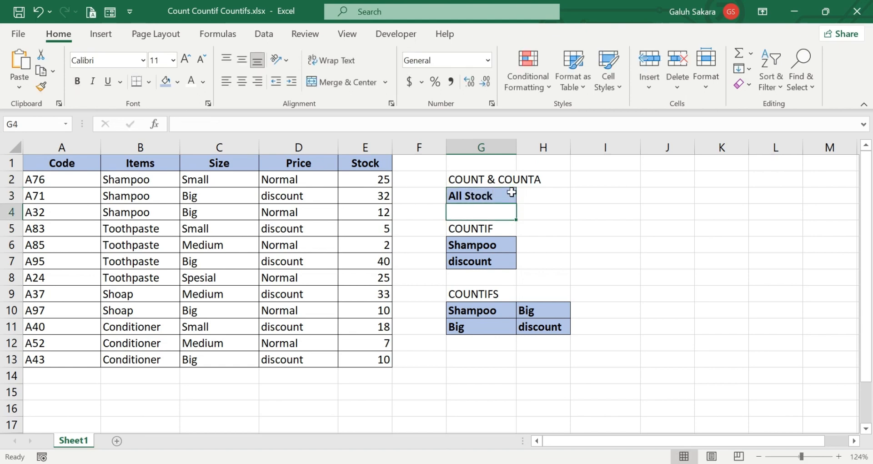
click(562, 282)
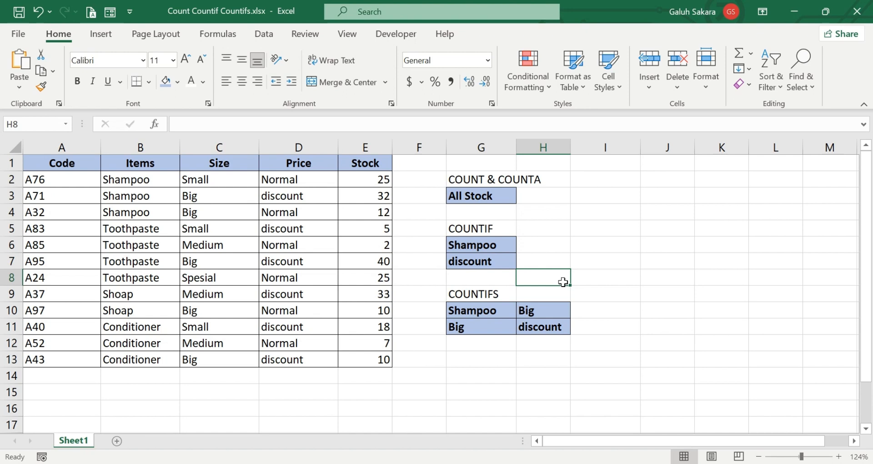
click(58, 163)
drag(58, 163, 388, 360)
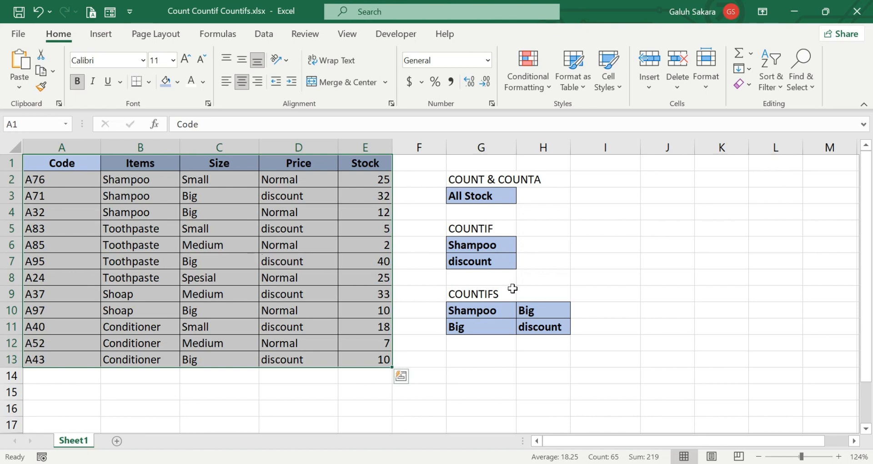
click(489, 311)
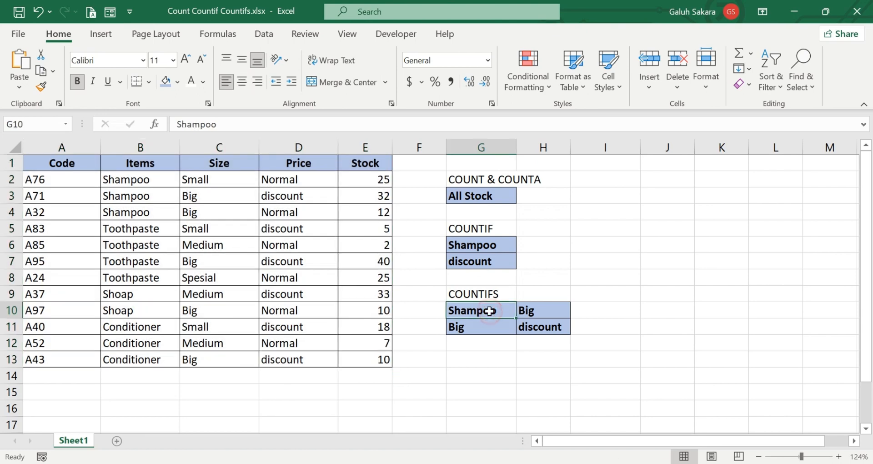
click(533, 313)
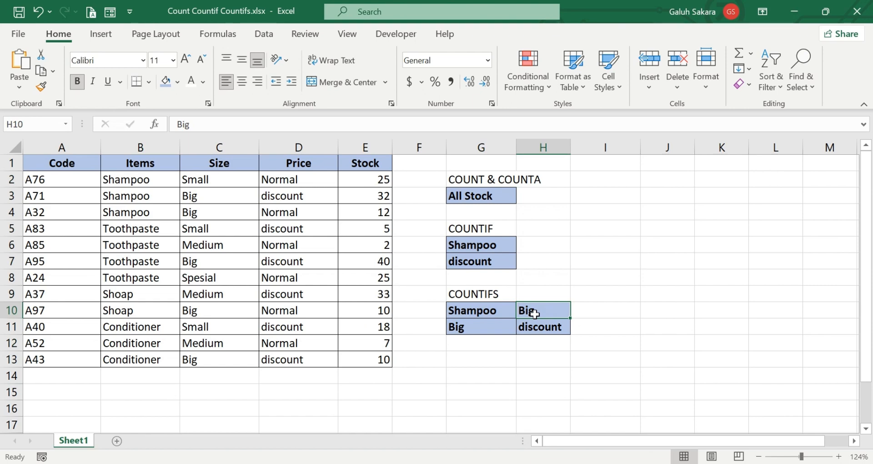
click(485, 310)
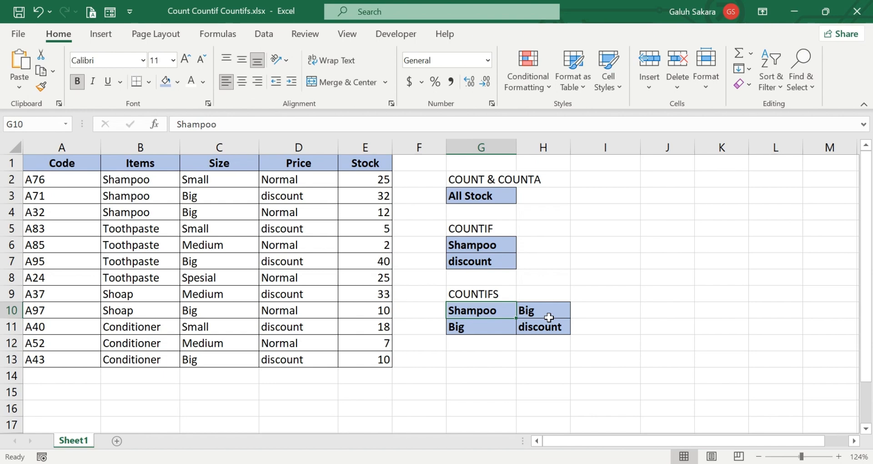
Enter a COUNT formula in H3, beside All Stock, over the Stock range E2:E13.
click(534, 197)
text(=)
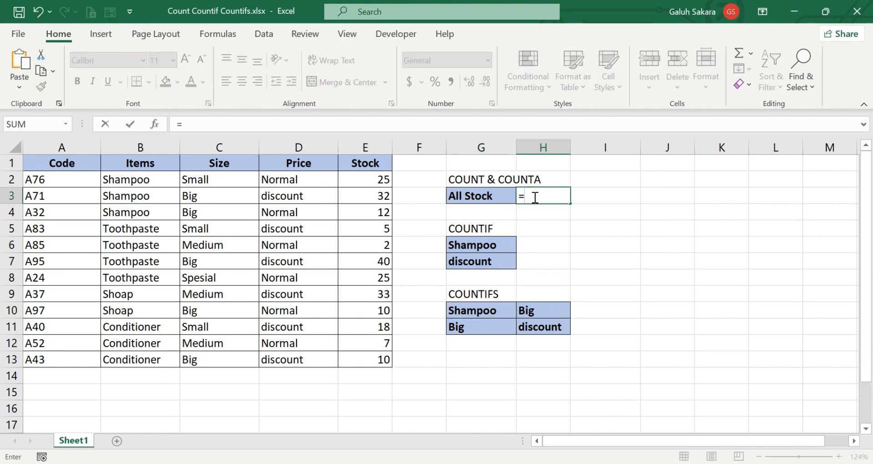
text(count)
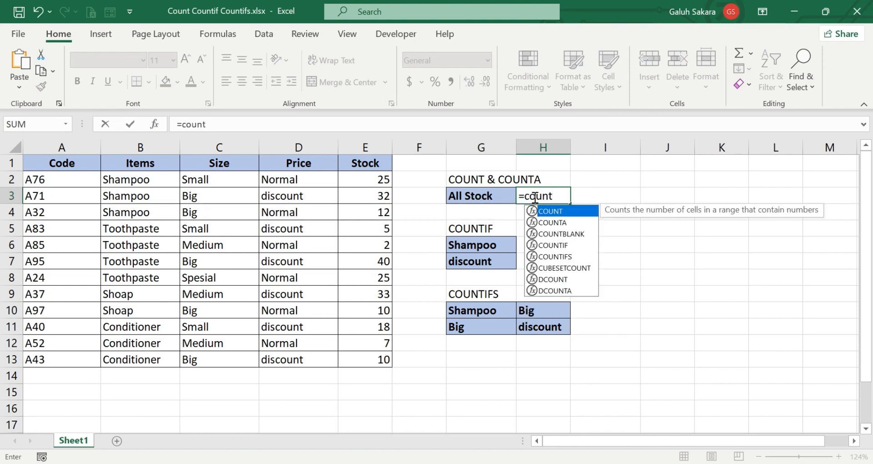
text(()
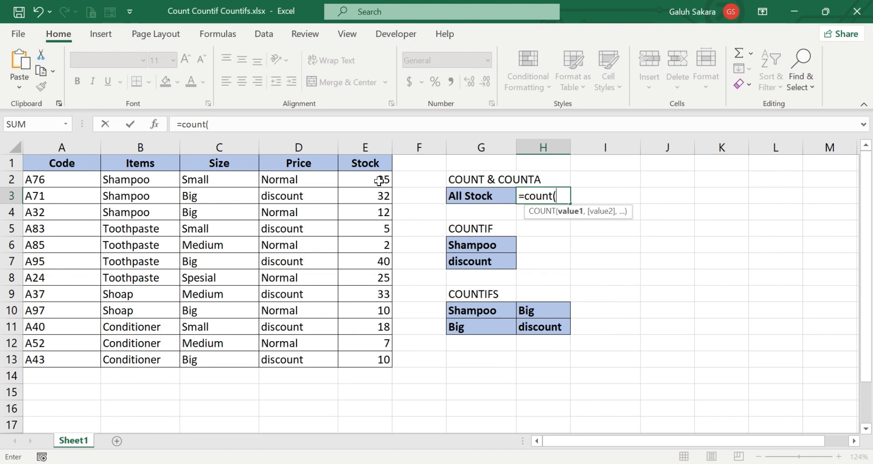
drag(379, 181, 385, 362)
text())
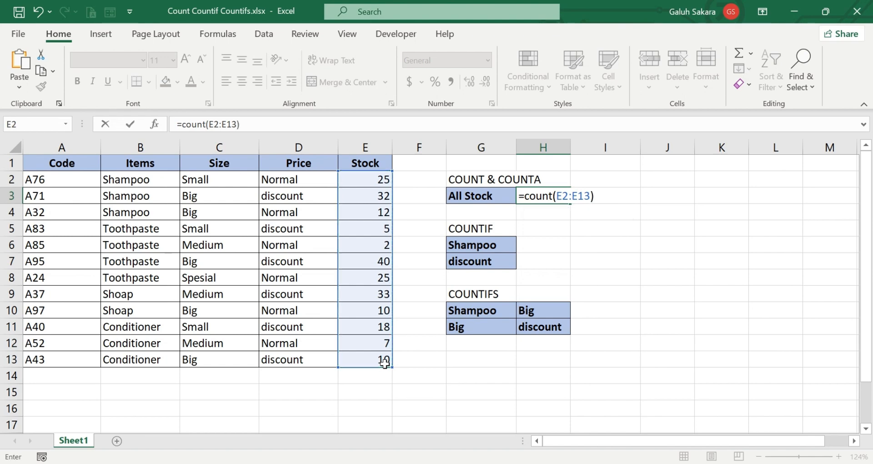
key(Return)
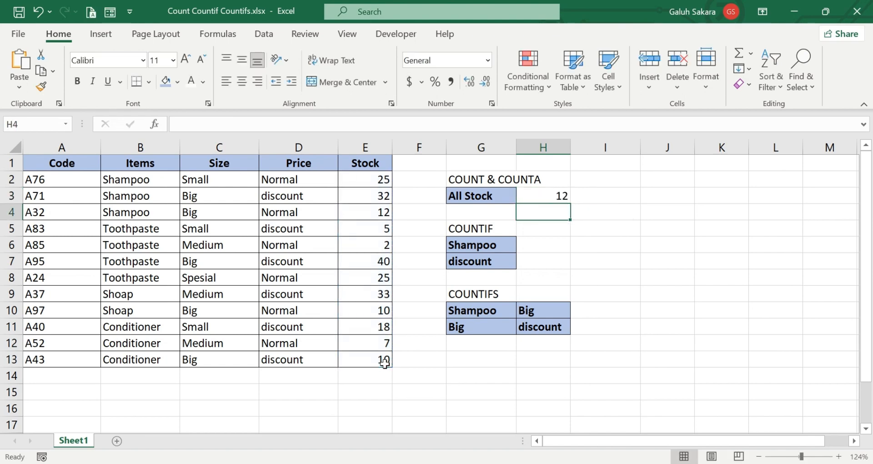
Replace the formula in H3 with a COUNT over the Items range B2:B13.
click(541, 195)
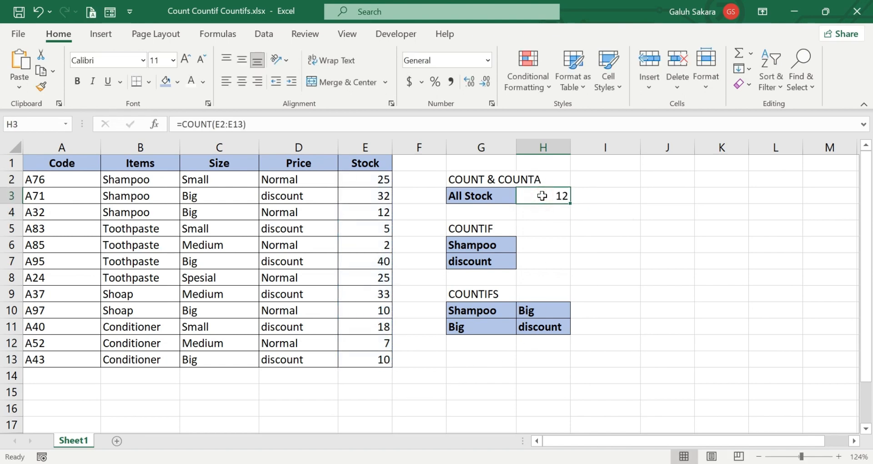
text(=co)
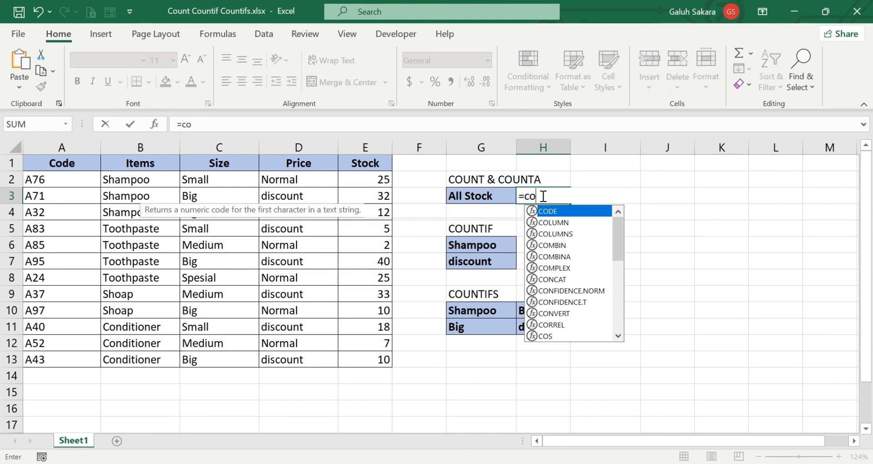
text(unt()
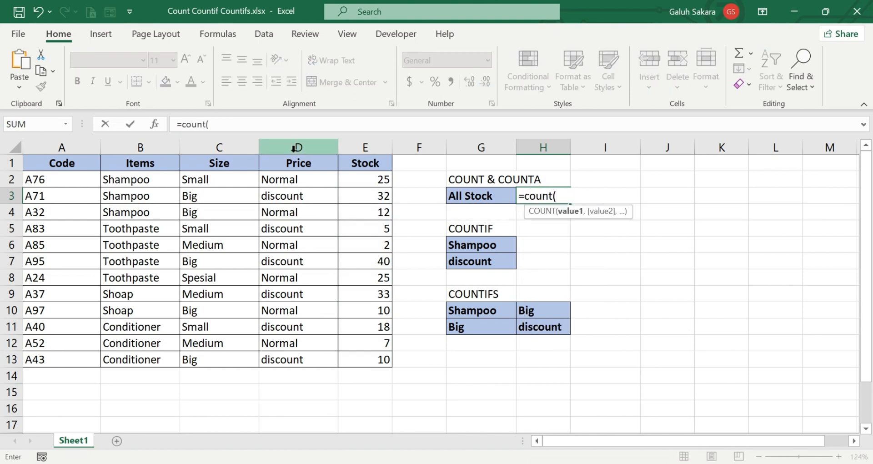
drag(165, 183, 168, 360)
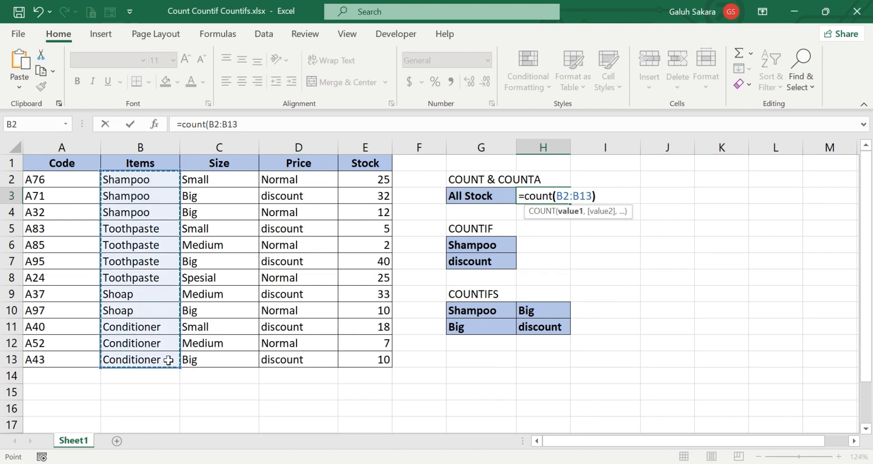
text())
key(Return)
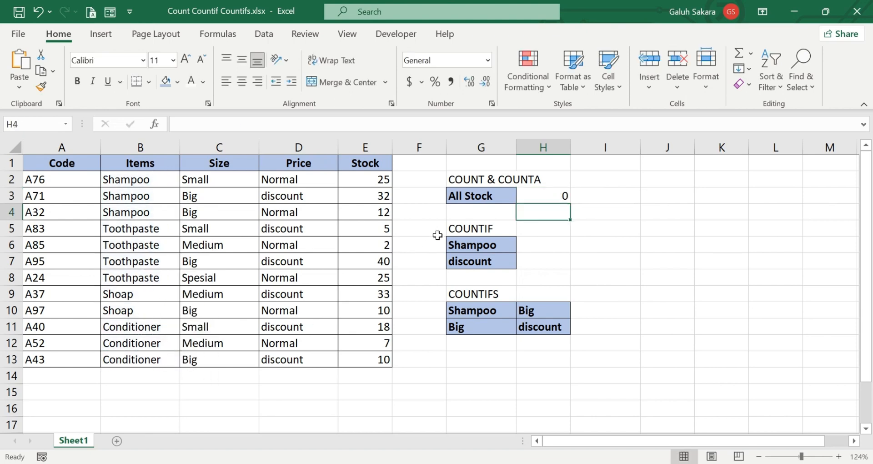
Replace the formula in H3 with =COUNTA(B2:B13) and dismiss the Windows Update notification.
click(537, 196)
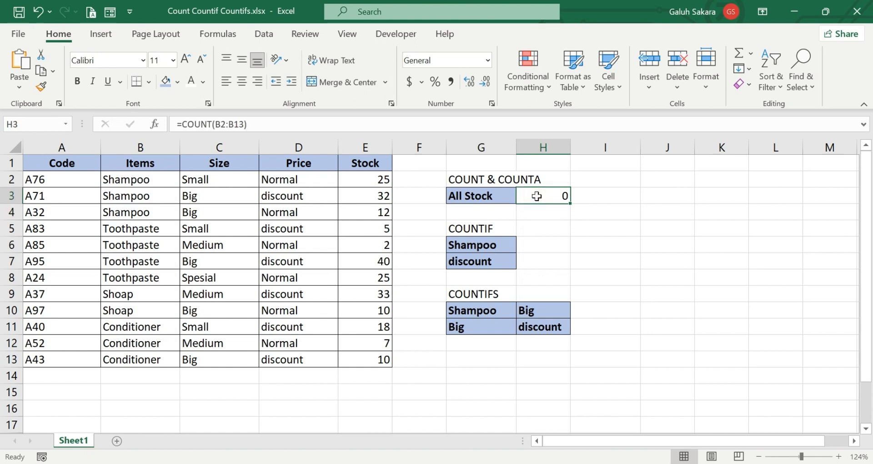
text(=)
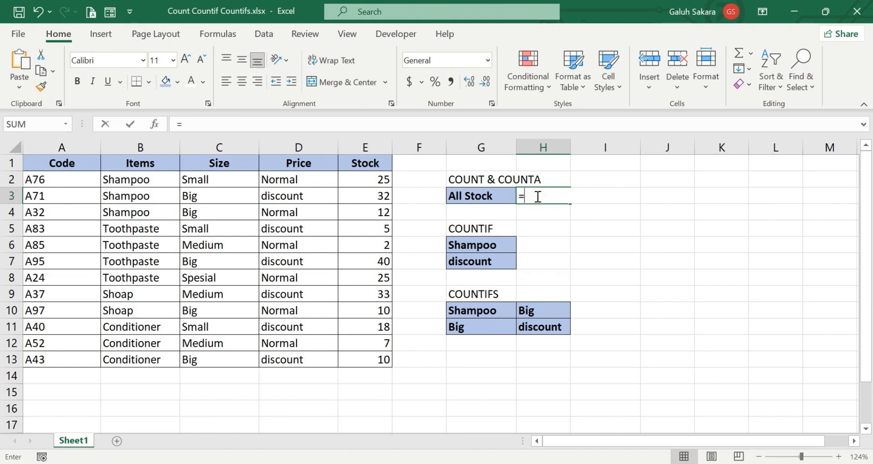
text(counta)
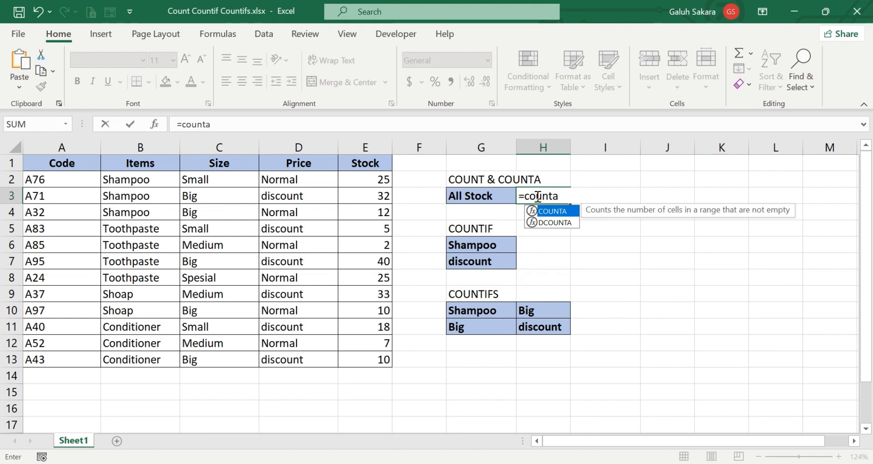
text(()
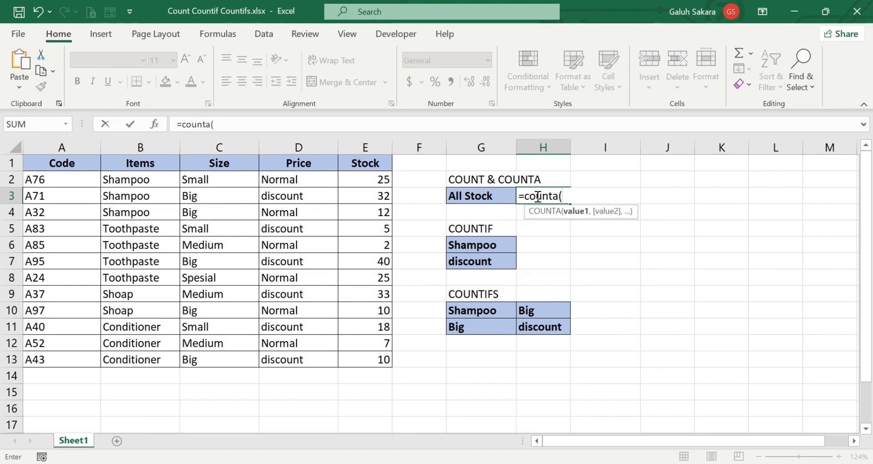
drag(159, 180, 160, 360)
text())
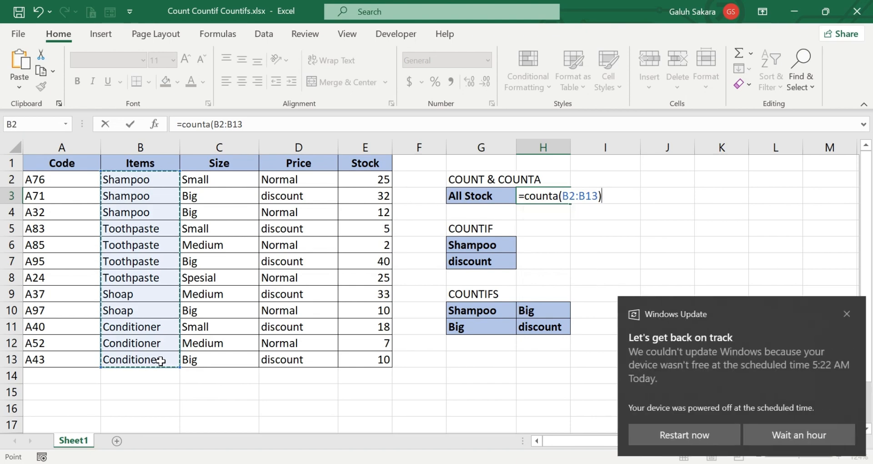
key(Return)
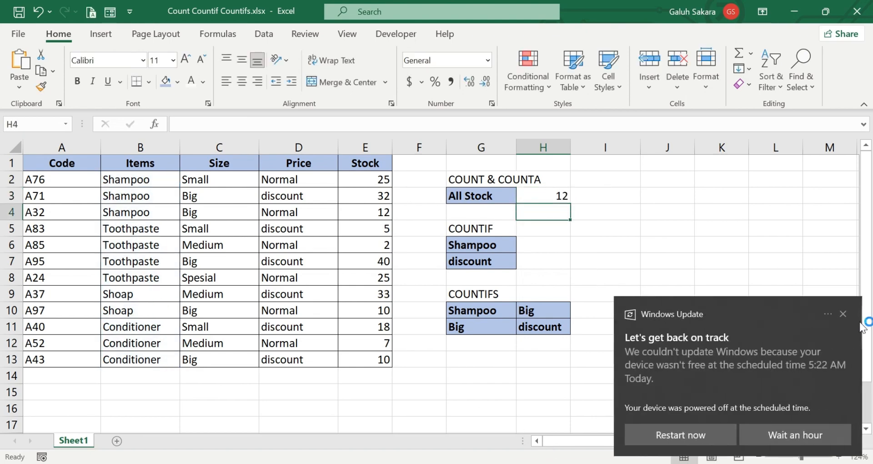
click(842, 315)
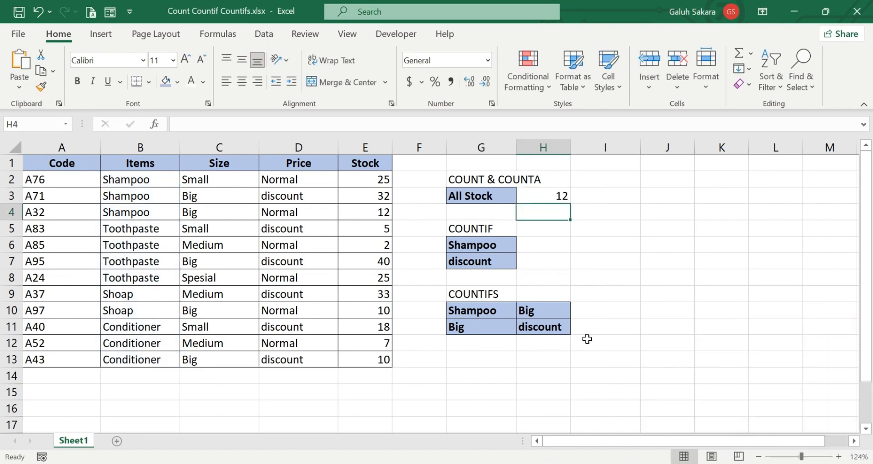
click(549, 193)
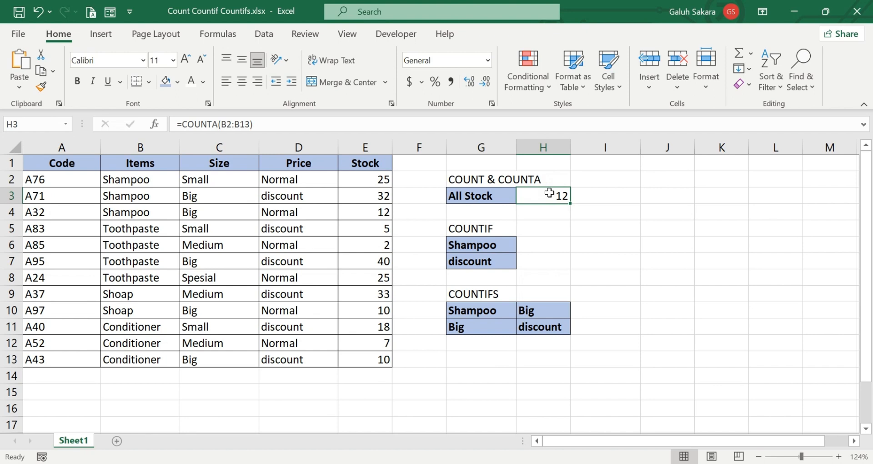
Begin a COUNTIF formula in H6, beside Shampoo, with the Items range B2:B13 as its first argument.
click(533, 244)
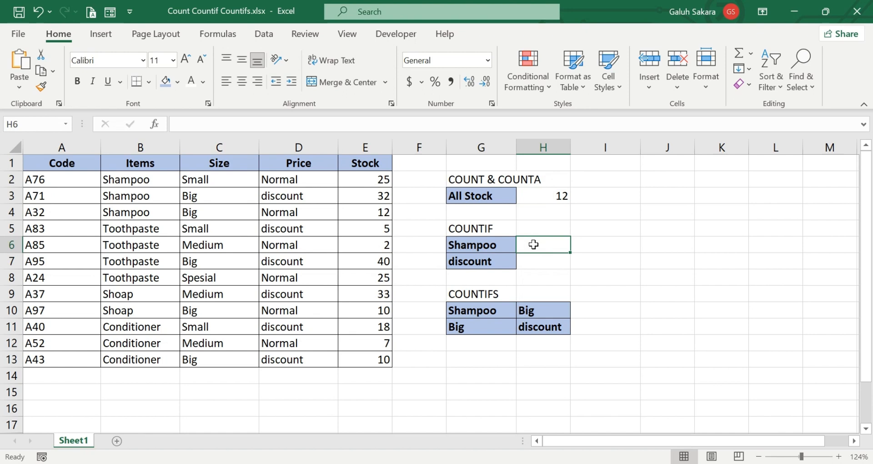
text(=count)
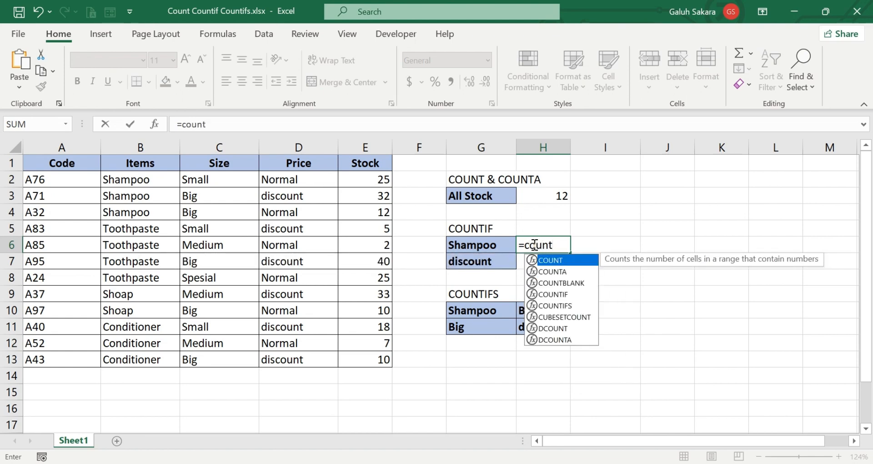
text(if)
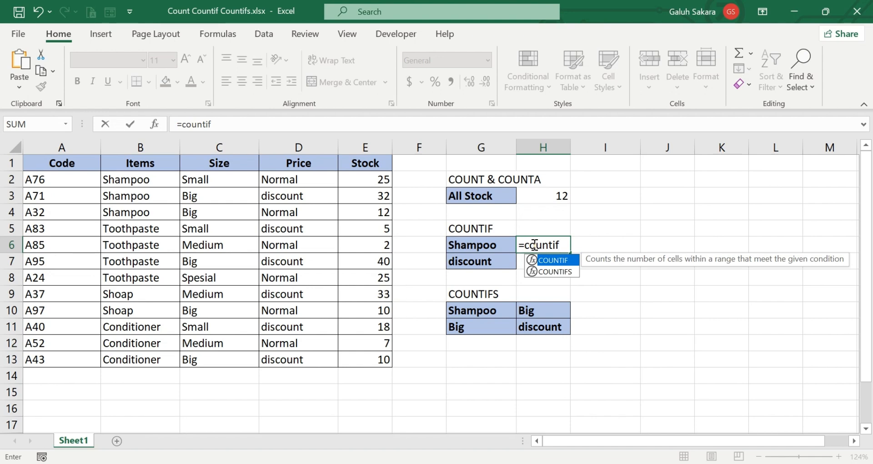
text(()
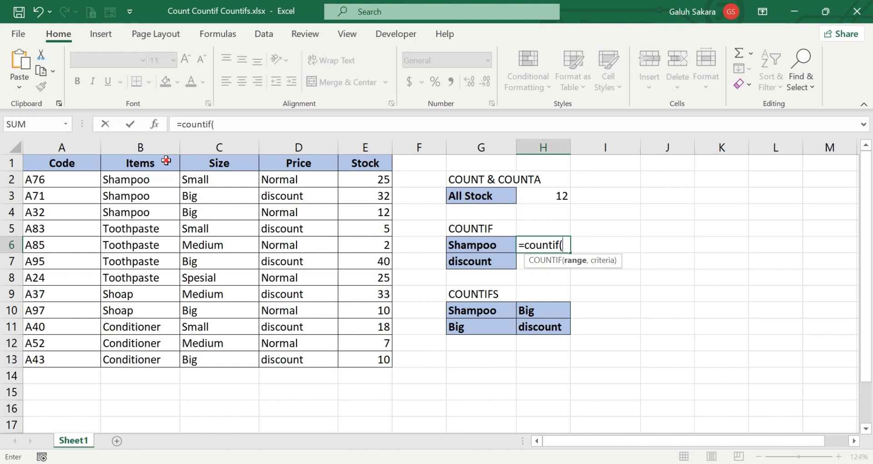
drag(166, 161, 150, 357)
drag(146, 183, 139, 358)
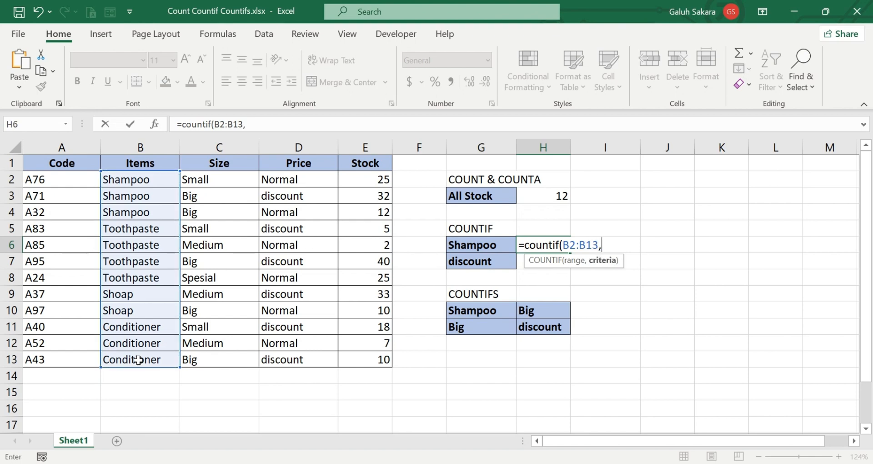
text(,)
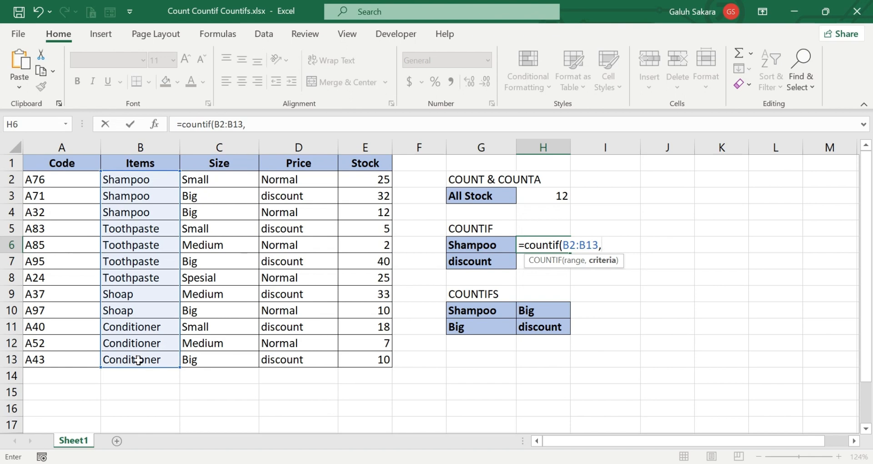
text("shampoo)
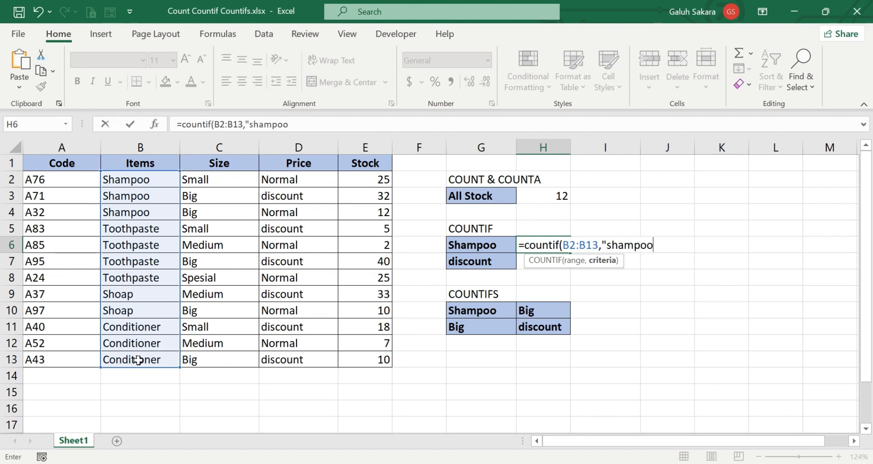
text(")
key(BackSpace)
key(BackSpace)
key(BackSpace)
key(BackSpace)
key(BackSpace)
key(BackSpace)
key(BackSpace)
key(BackSpace)
key(BackSpace)
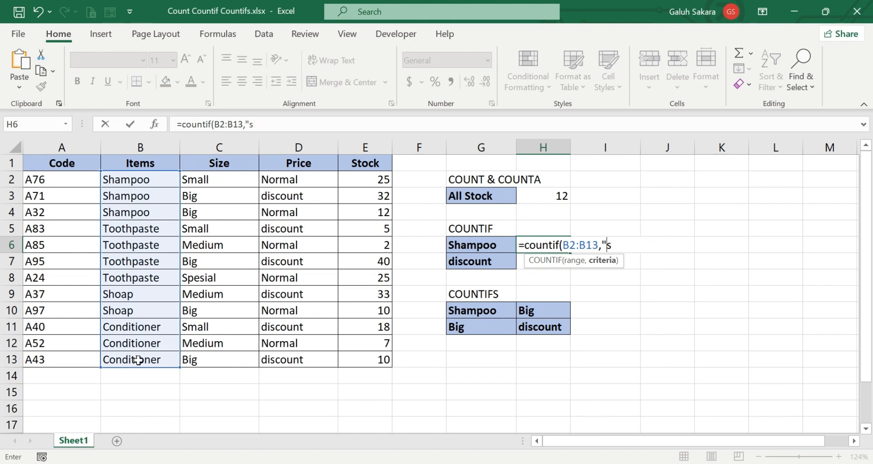
Complete the COUNTIF formula in H6 with the Shampoo label cell G6 as its criterion.
click(464, 246)
text())
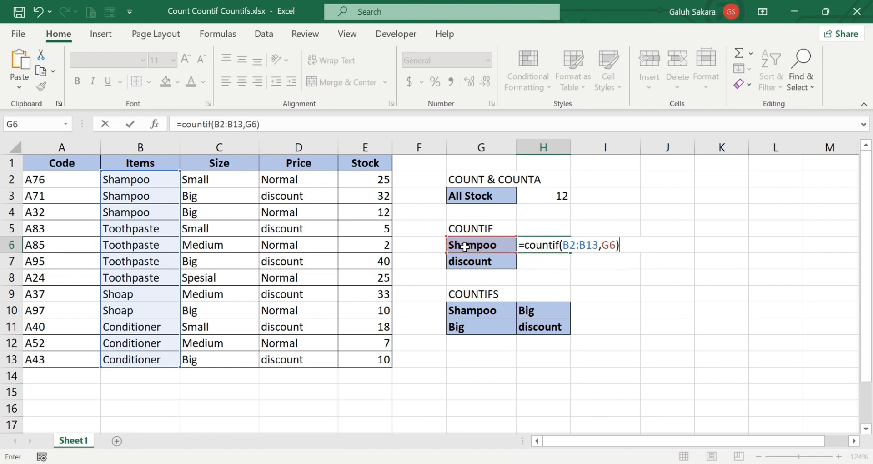
key(Return)
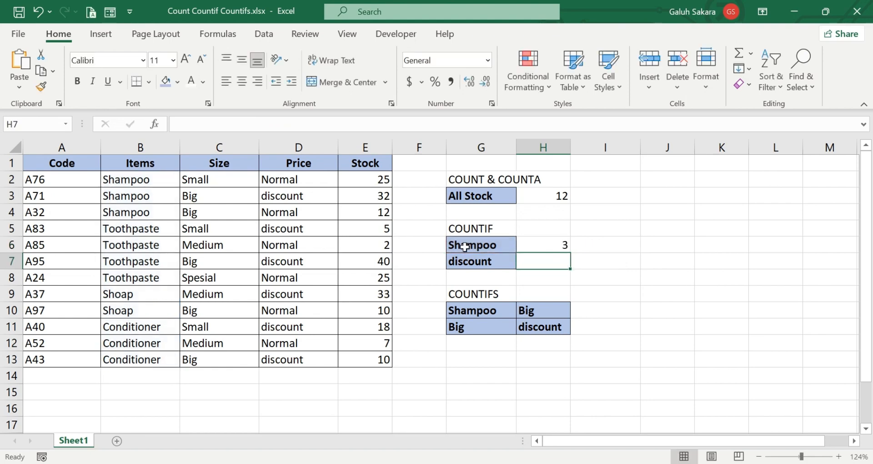
click(548, 244)
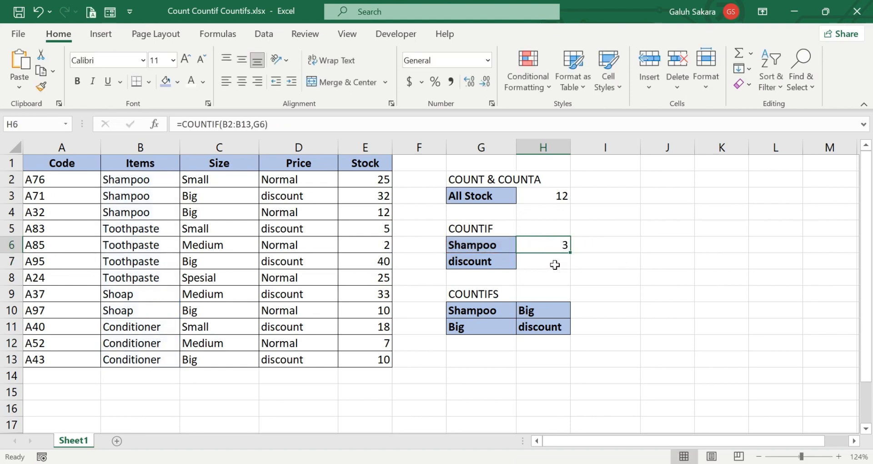
Enter a COUNTIF formula in H7 over the Price range D2:D13 with the discount label cell G7 as criterion.
click(554, 263)
text(=c)
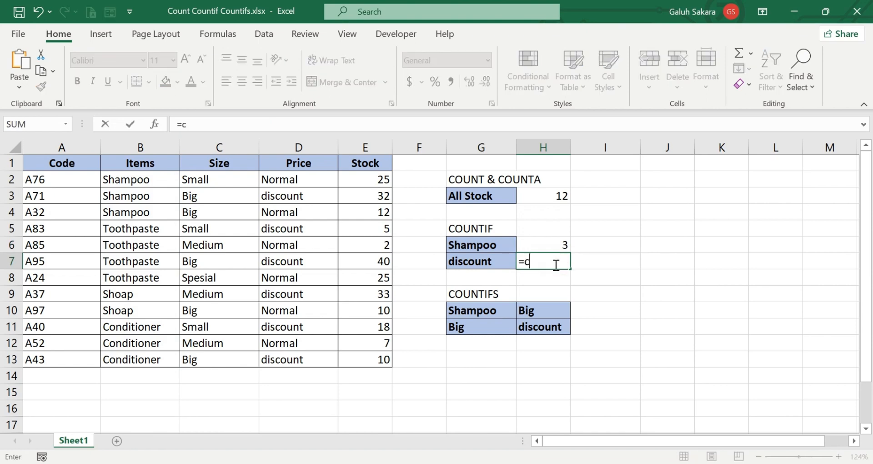
text(ountif)
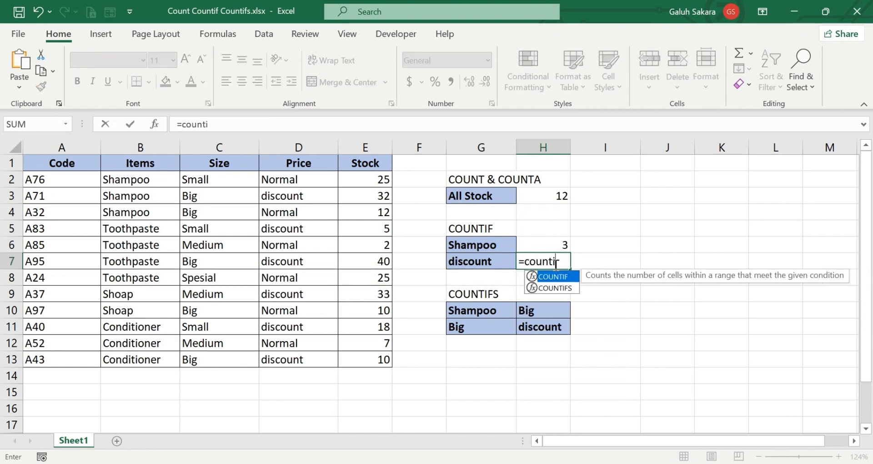
text(()
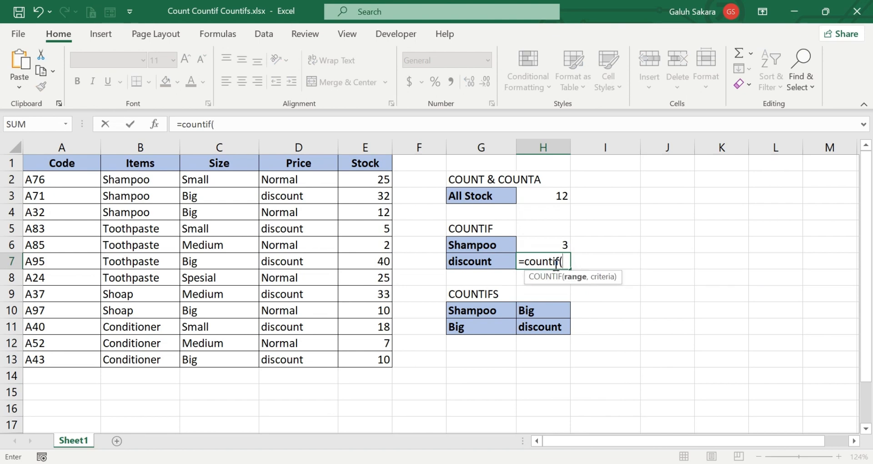
click(324, 182)
drag(323, 182, 325, 361)
text(,)
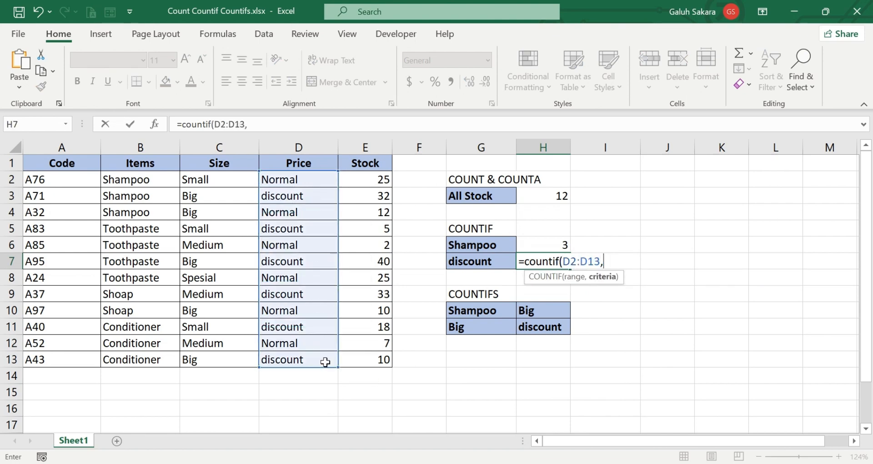
click(467, 261)
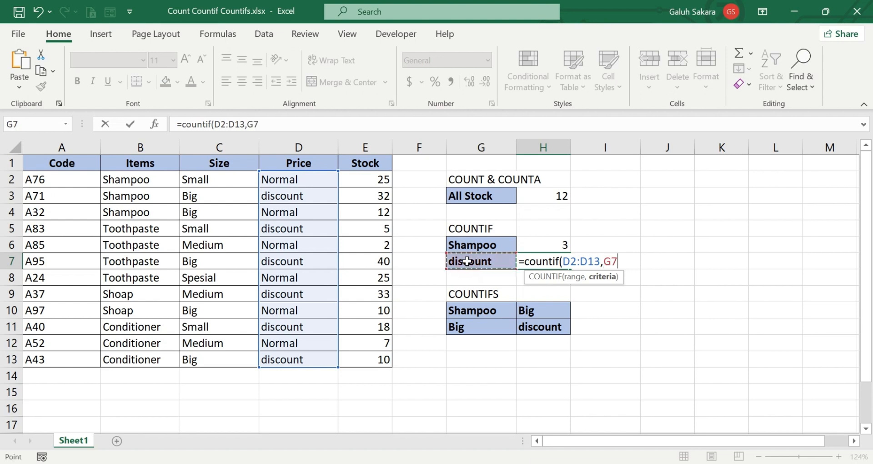
key(Return)
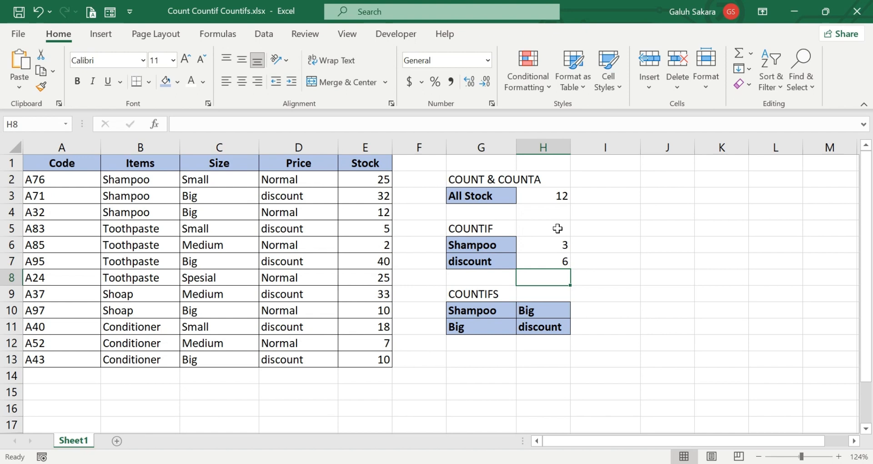
Begin a COUNTIFS formula in I10 with the Items range B2:B13 and the Shampoo cell G10 as the first condition.
click(616, 308)
text(=)
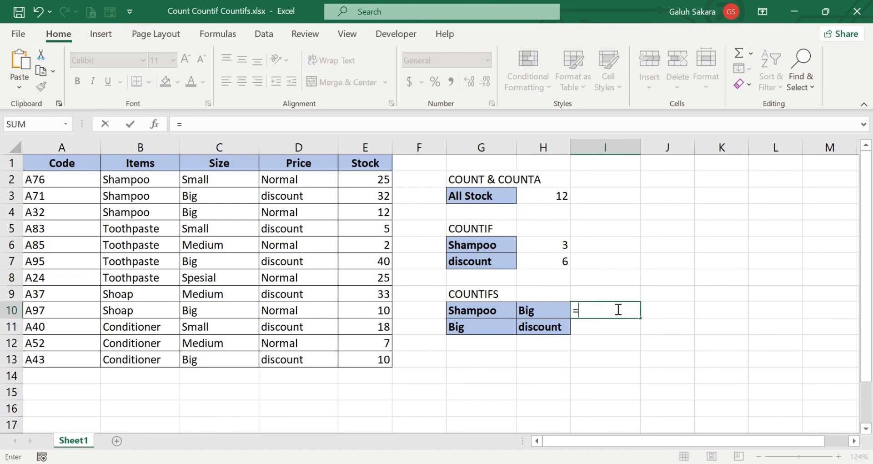
text(counti)
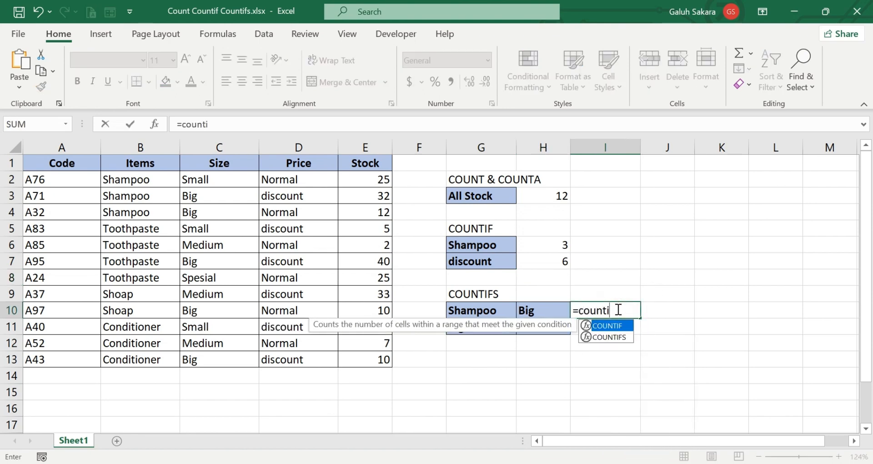
text(fs)
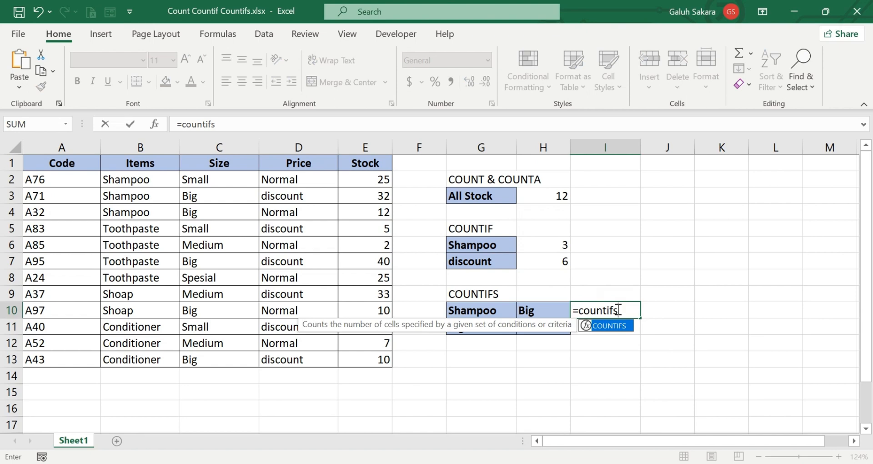
text(()
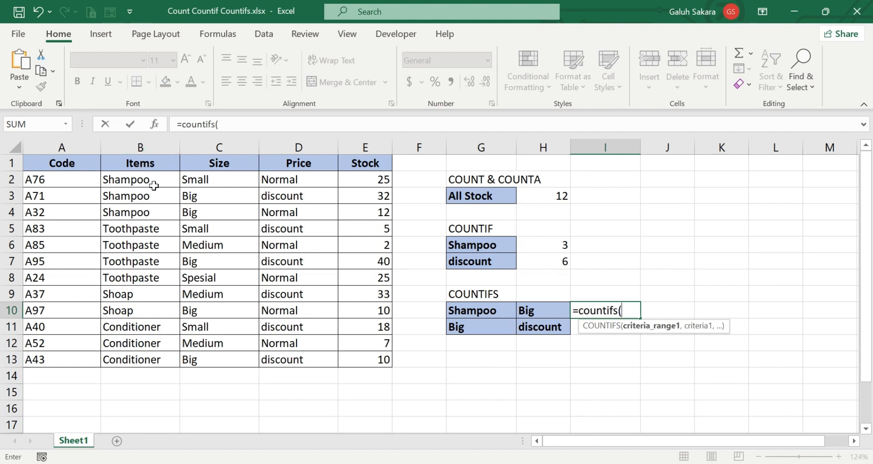
drag(163, 179, 160, 352)
text(,)
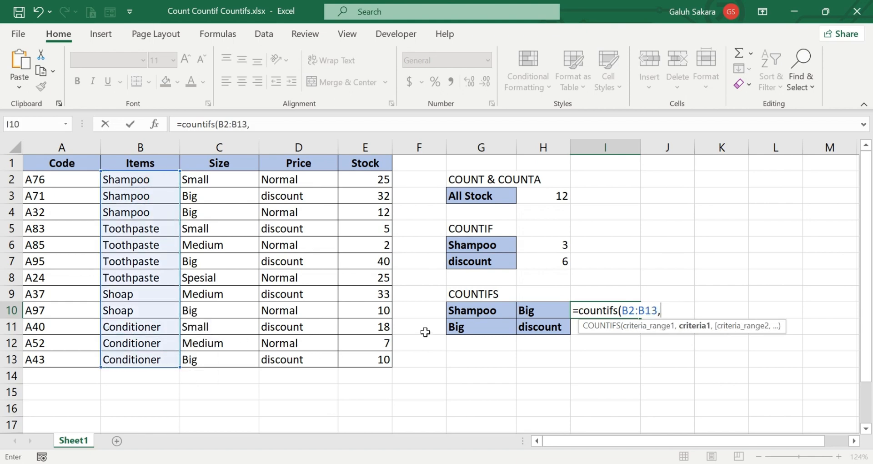
click(486, 310)
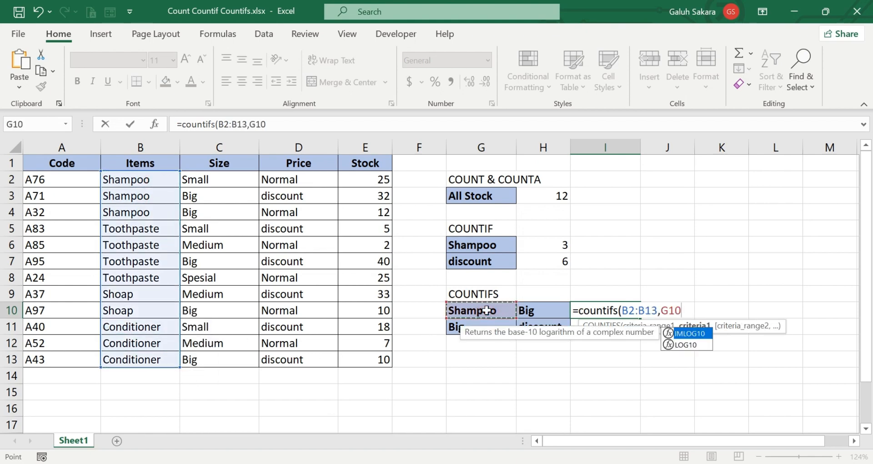
text(,)
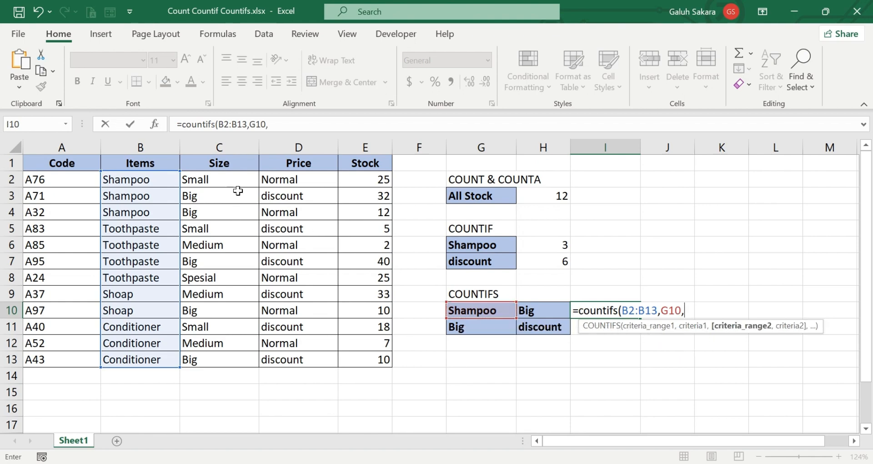
Complete the COUNTIFS formula in I10 with the Size range C2:C13 and the Big cell H10 as the second condition.
drag(240, 176, 245, 358)
text(,)
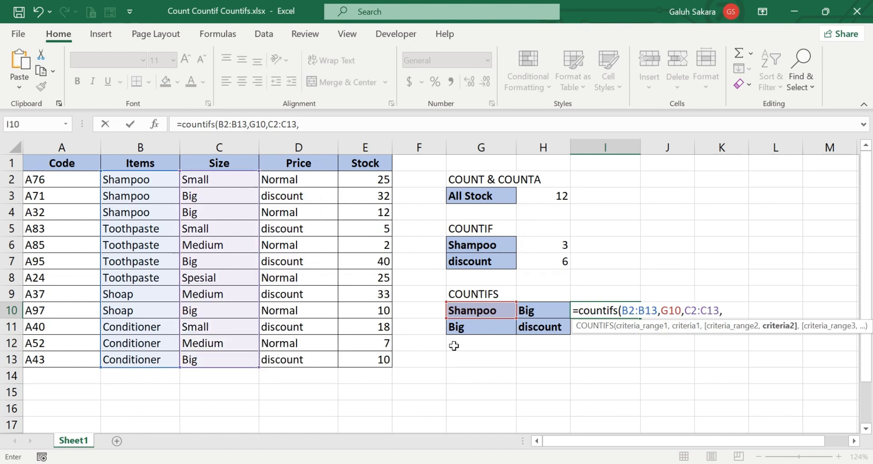
click(533, 310)
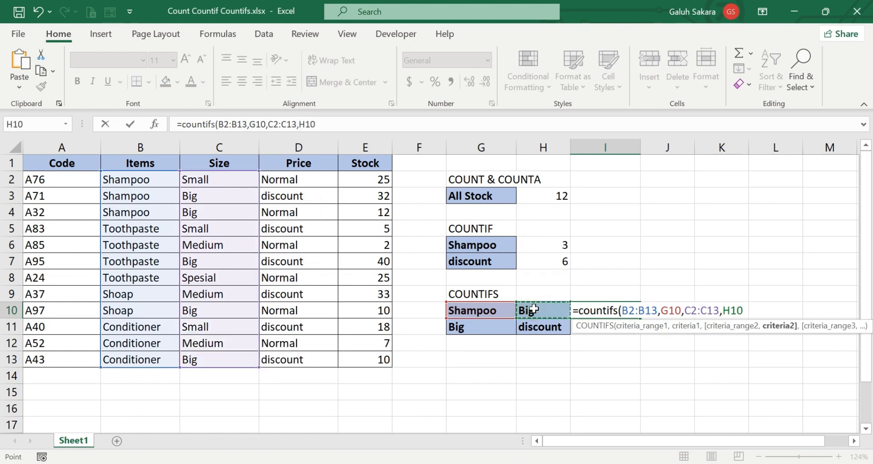
text())
key(Return)
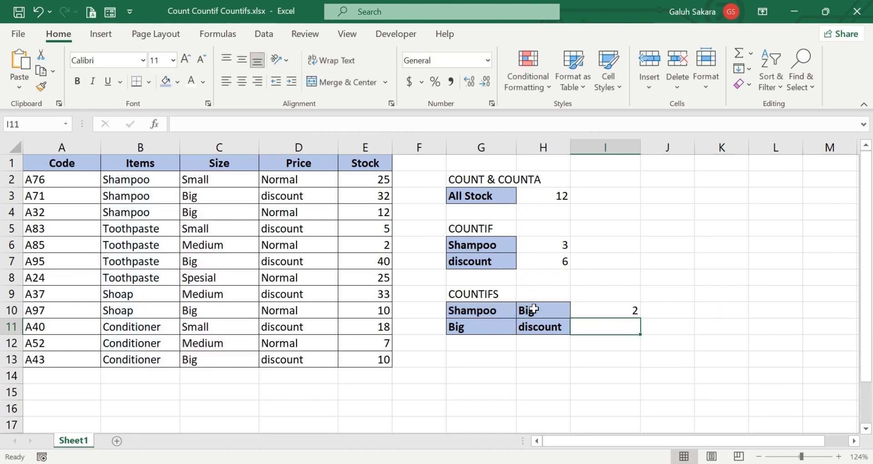
click(624, 311)
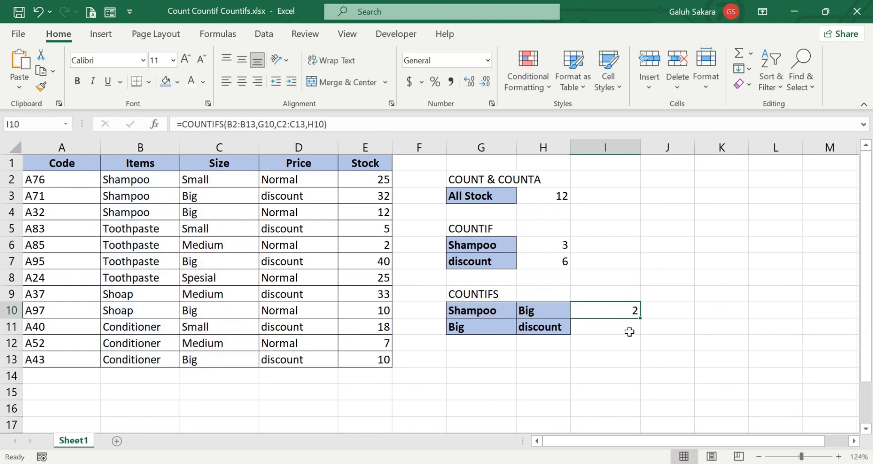
Enter =COUNTIFS(C2:C13,G11,D2:D13,H11) in I11 to count the products matching both Big and discount.
click(629, 332)
text(=)
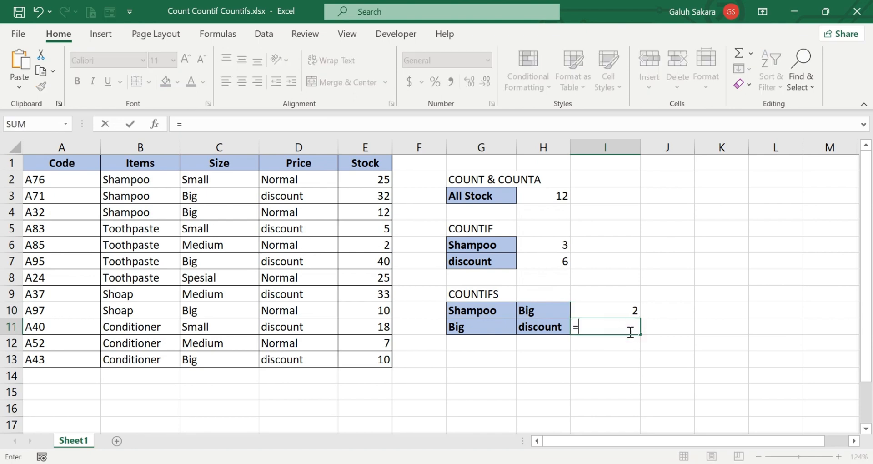
text(countifs()
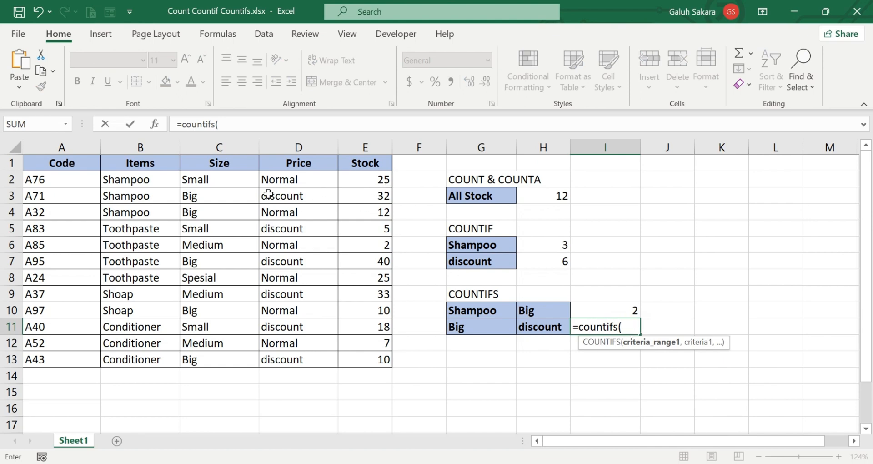
drag(239, 179, 242, 363)
text(,)
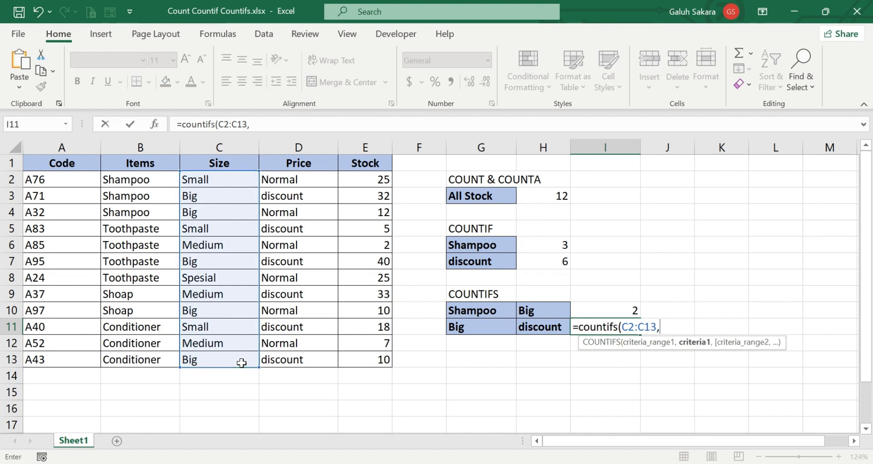
click(462, 327)
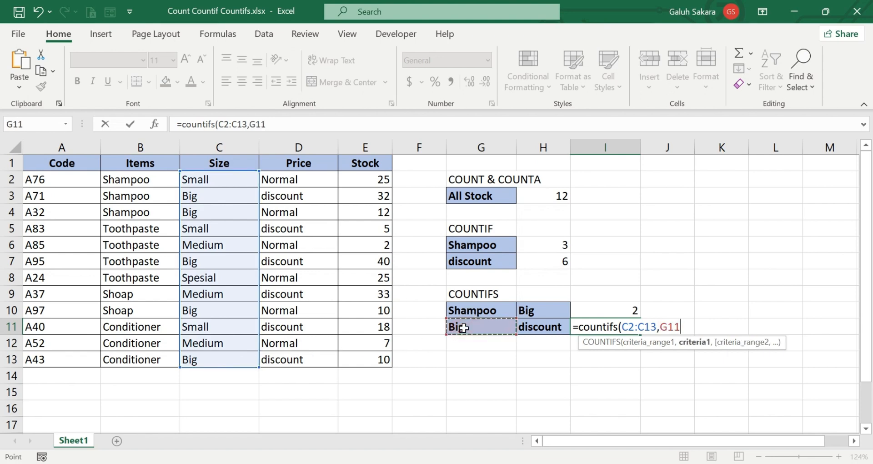
text(,)
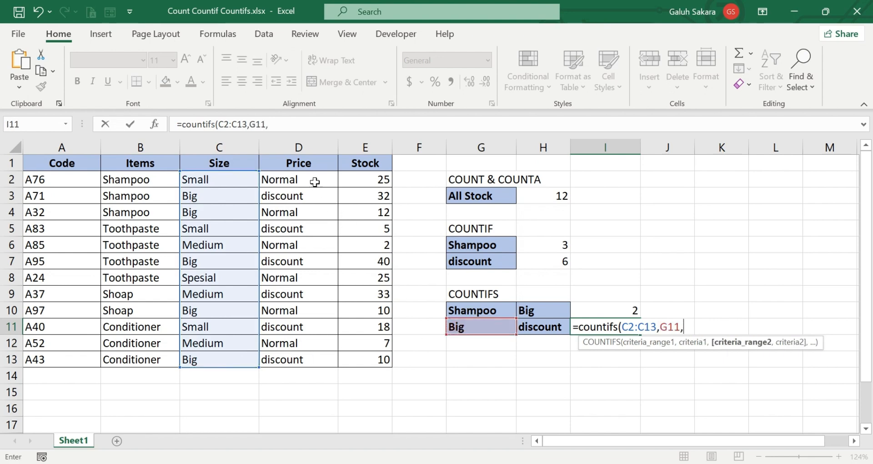
drag(318, 176, 319, 362)
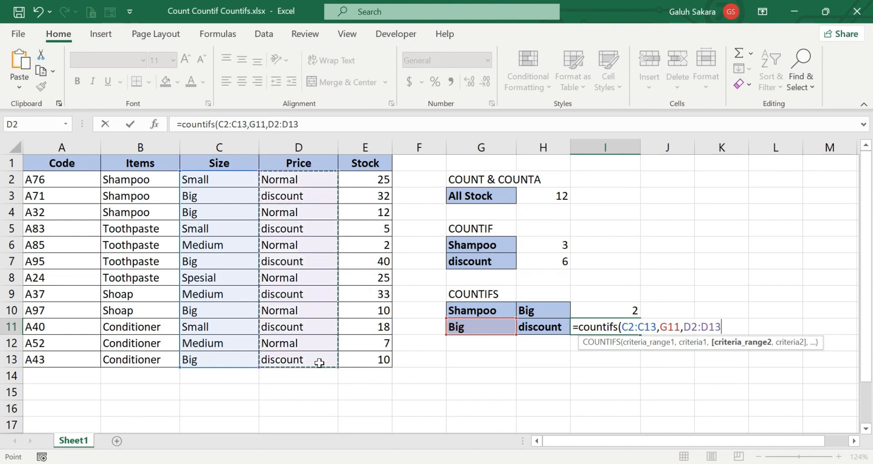
text(,)
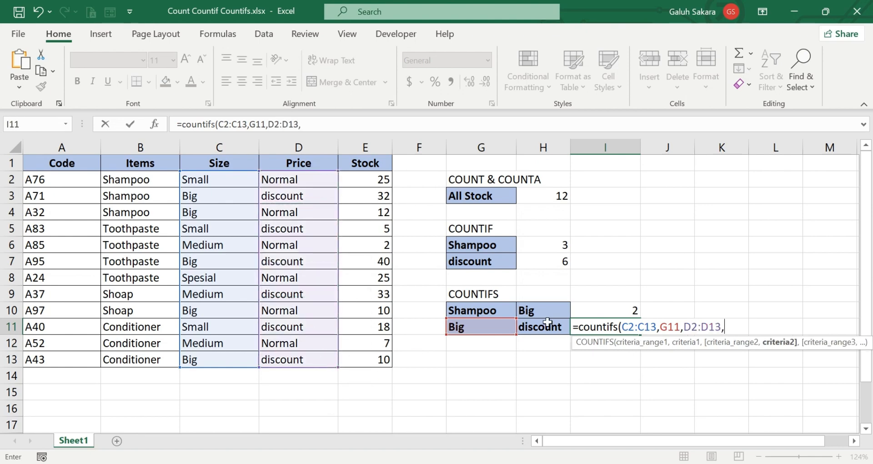
click(546, 325)
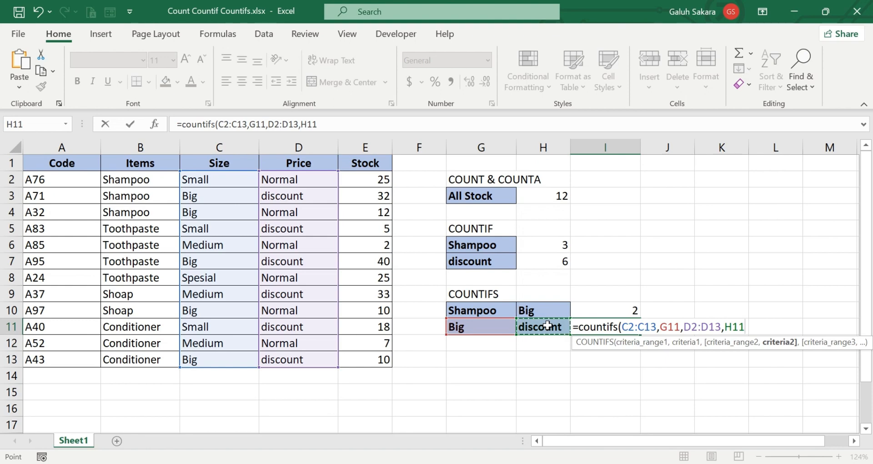
text())
key(Return)
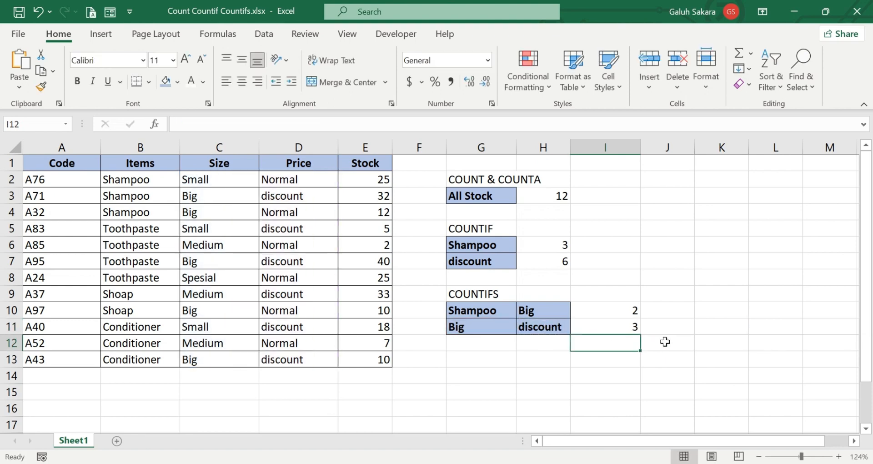
Examine the Size and Price cells in the table for rows that match both Big and discount.
click(225, 191)
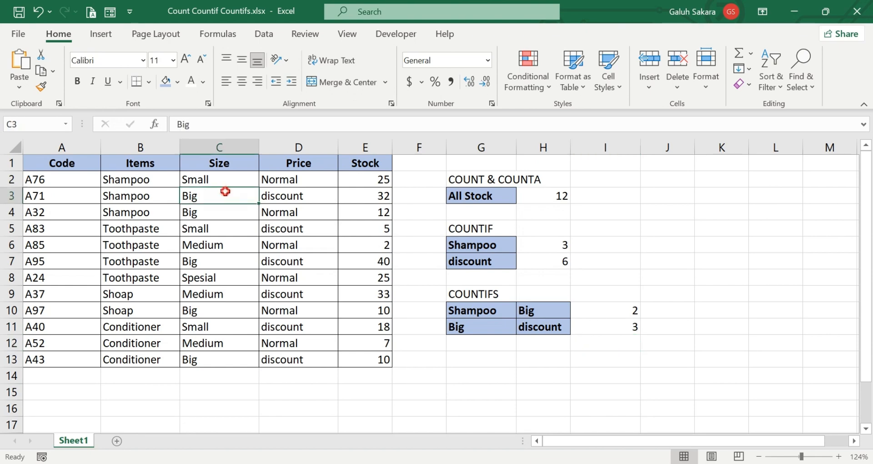
click(270, 195)
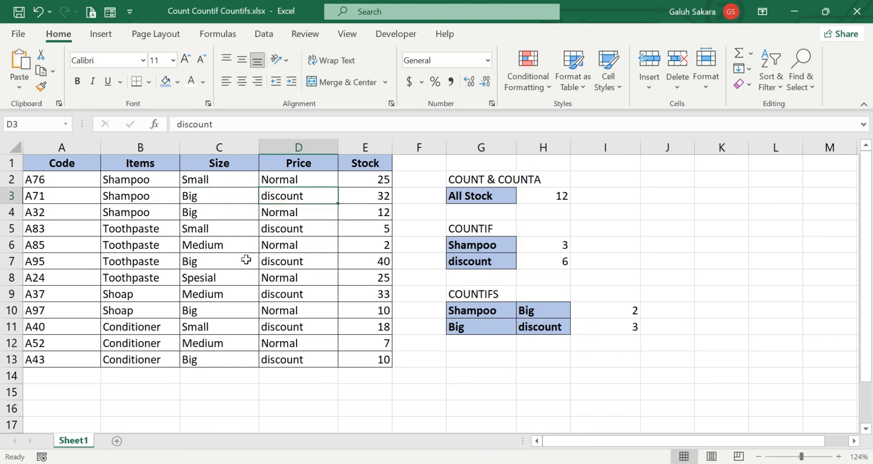
drag(245, 257, 213, 358)
click(214, 358)
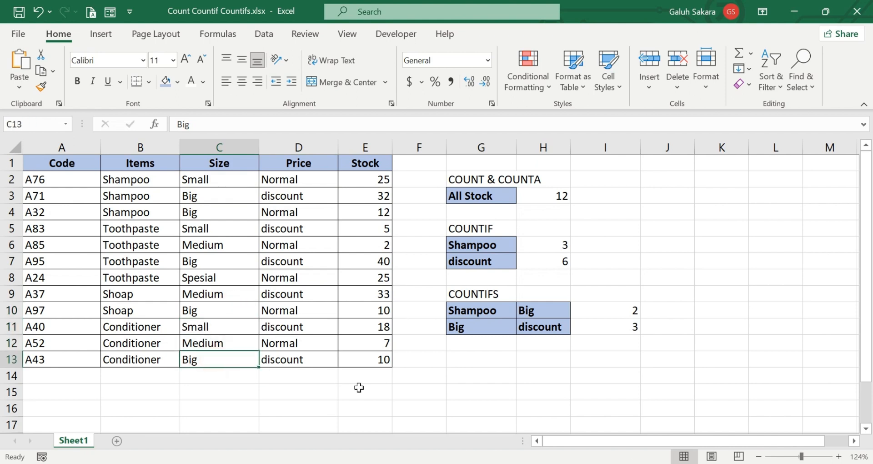
click(503, 373)
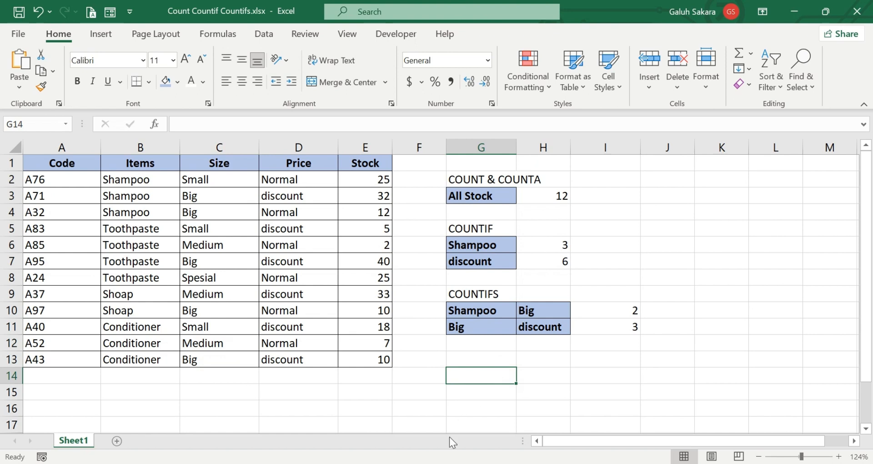
click(432, 463)
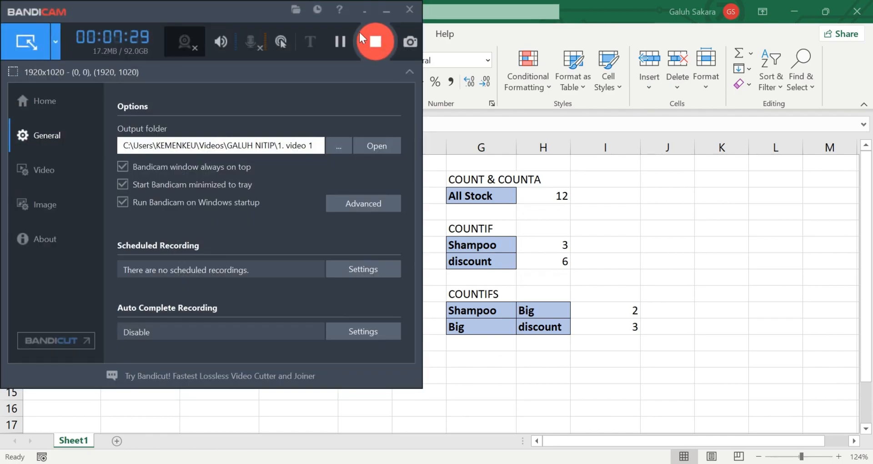
click(359, 32)
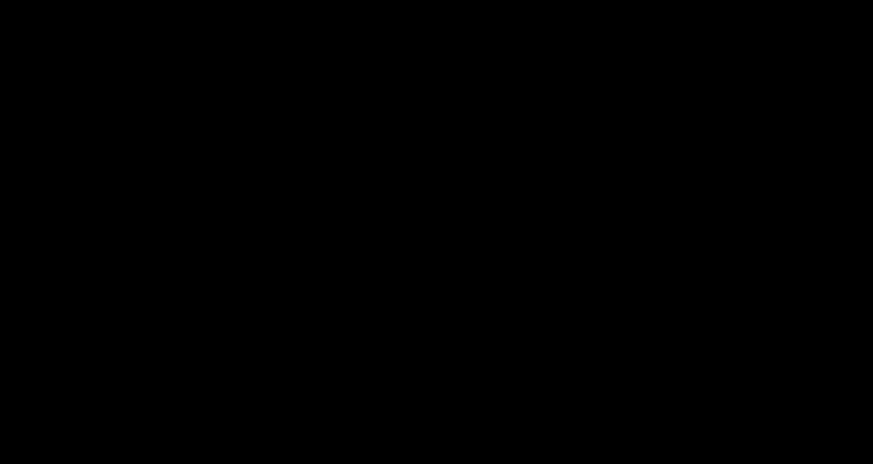